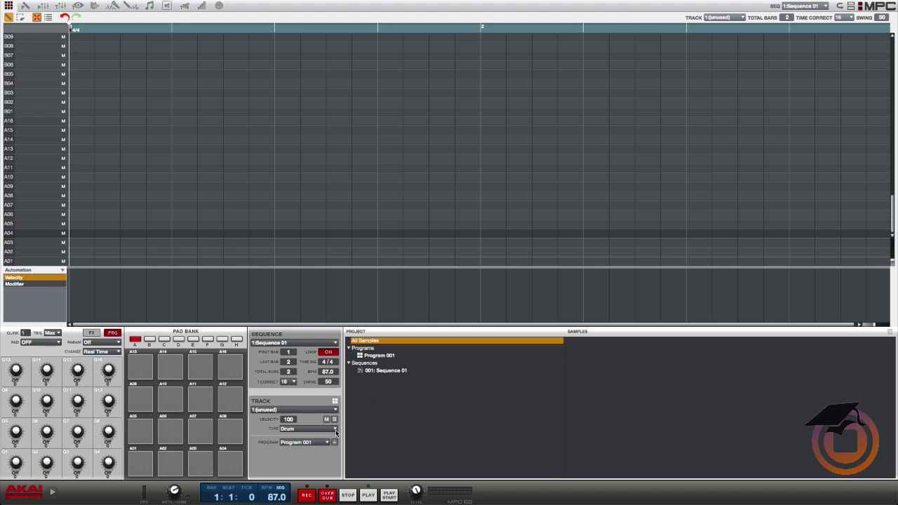
Make Track 01 a Plugin track running Kontakt 5 (8 out) from VST > Native Instruments
{"action": "left_click", "coordinate": [336, 432]}
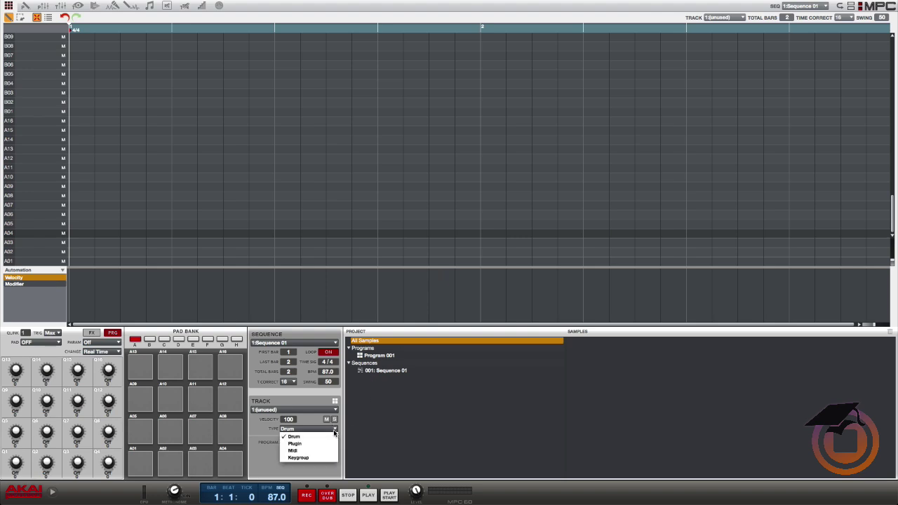
{"action": "left_click", "coordinate": [302, 445]}
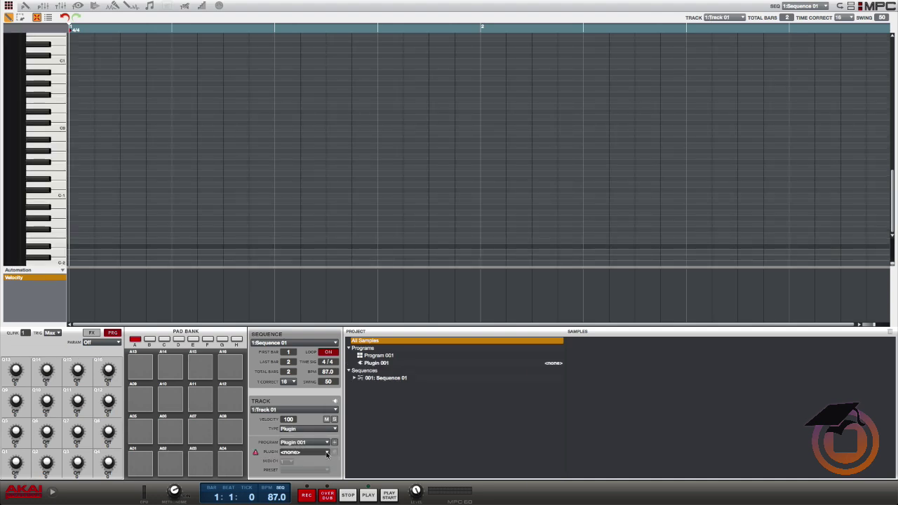
{"action": "left_click", "coordinate": [327, 452]}
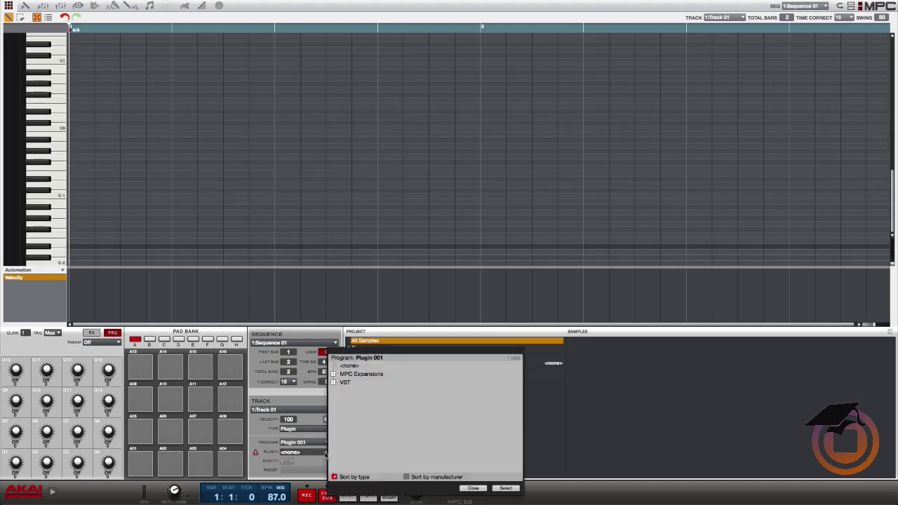
{"action": "left_click", "coordinate": [406, 477]}
{"action": "left_click", "coordinate": [334, 382]}
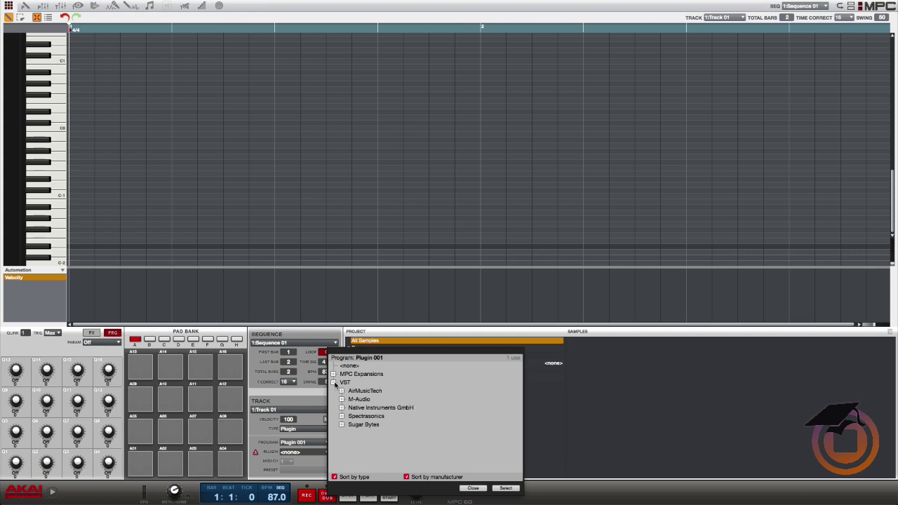
{"action": "left_click", "coordinate": [341, 407]}
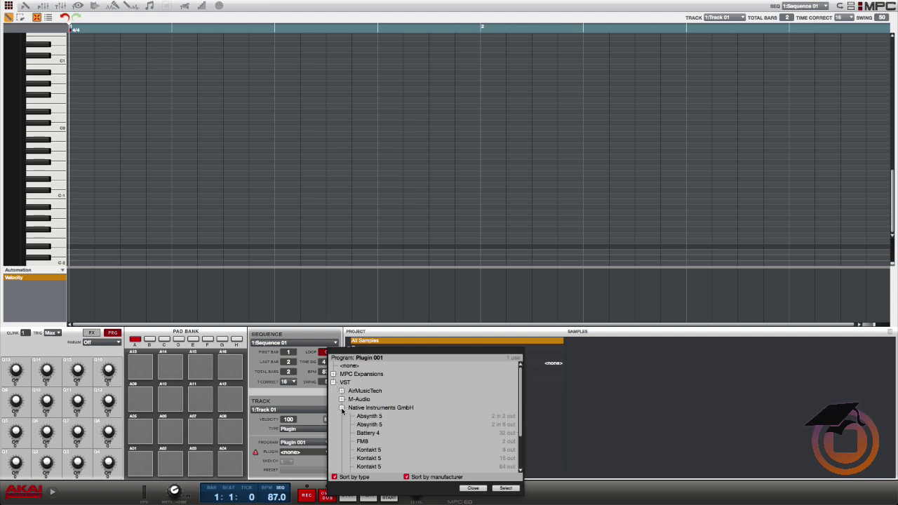
{"action": "scroll", "coordinate": [361, 440], "scroll_direction": "down", "scroll_amount": 1}
{"action": "scroll", "coordinate": [361, 440], "scroll_direction": "down", "scroll_amount": 1}
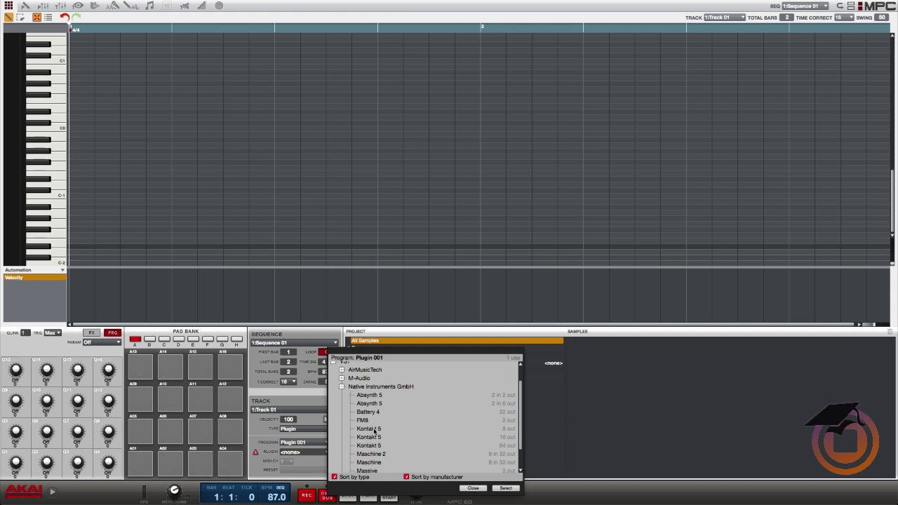
{"action": "left_click", "coordinate": [371, 430]}
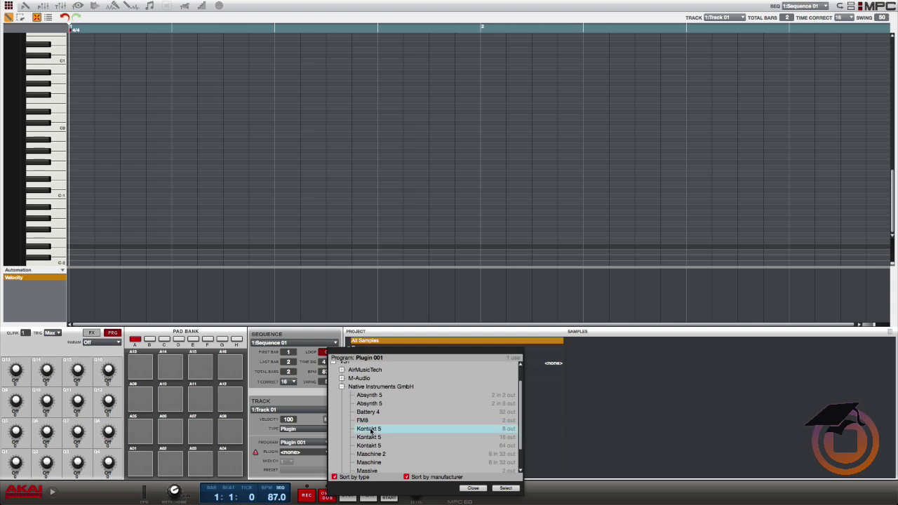
{"action": "double_click", "coordinate": [372, 431]}
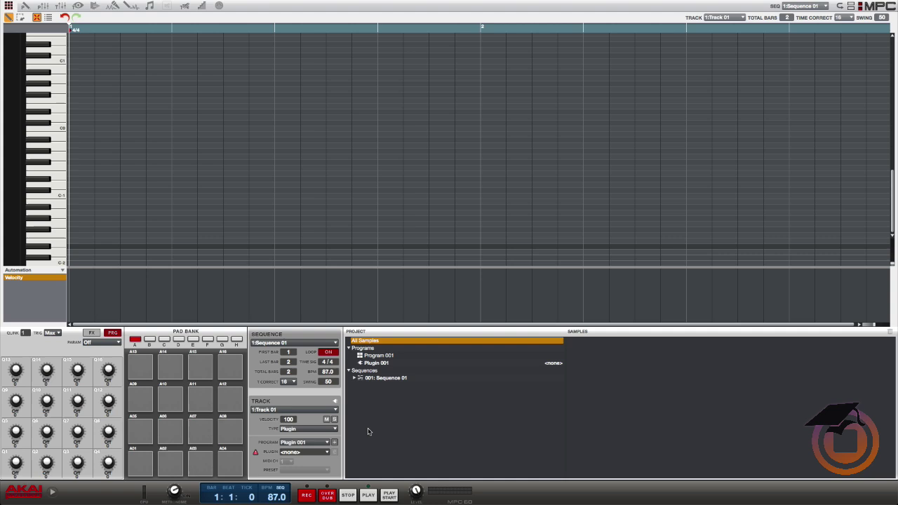
Open the Kontakt 5 window and load Upright Intimate.nki from the Upright Piano library
{"action": "left_click", "coordinate": [335, 452]}
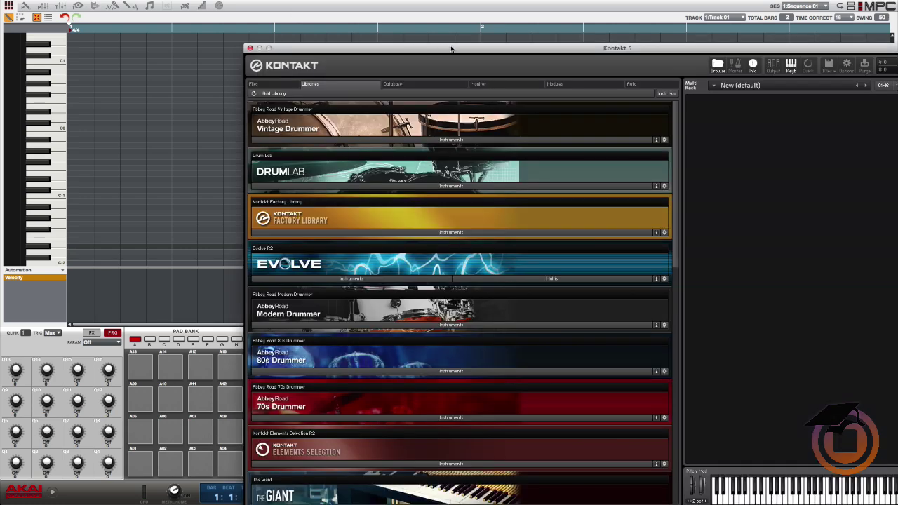
{"action": "left_click_drag", "start_coordinate": [505, 49], "coordinate": [294, 7]}
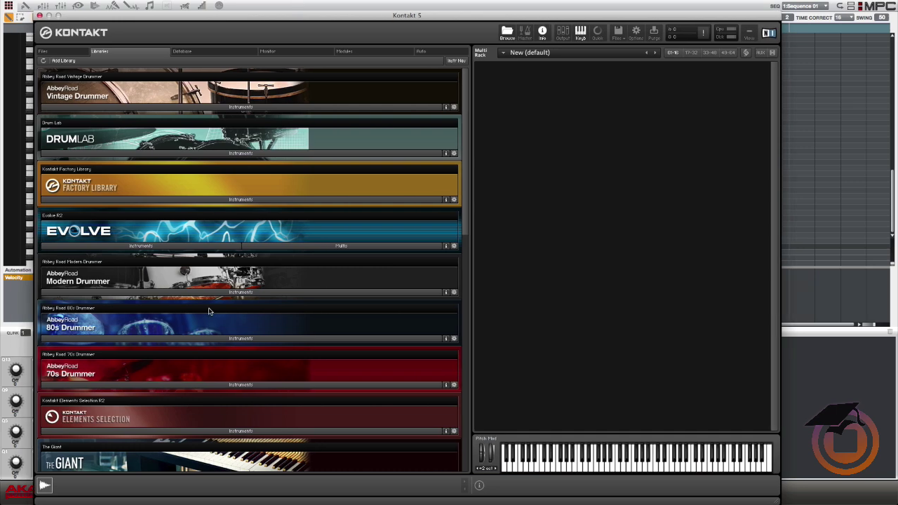
{"action": "scroll", "coordinate": [207, 310], "scroll_direction": "down", "scroll_amount": 5}
{"action": "scroll", "coordinate": [206, 310], "scroll_direction": "down", "scroll_amount": 6}
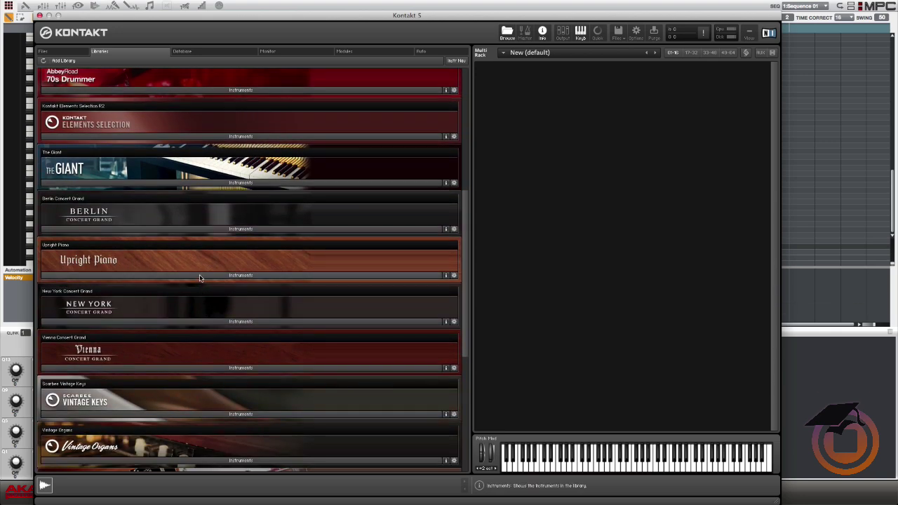
{"action": "left_click", "coordinate": [202, 276]}
{"action": "double_click", "coordinate": [79, 288]}
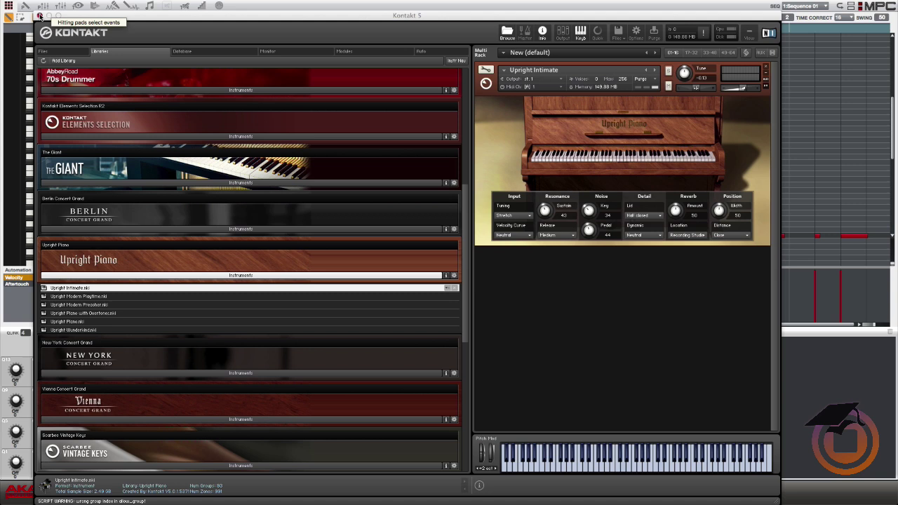
Close Kontakt, select Track 02 and route it to MIDI channel 2
{"action": "left_click", "coordinate": [40, 16]}
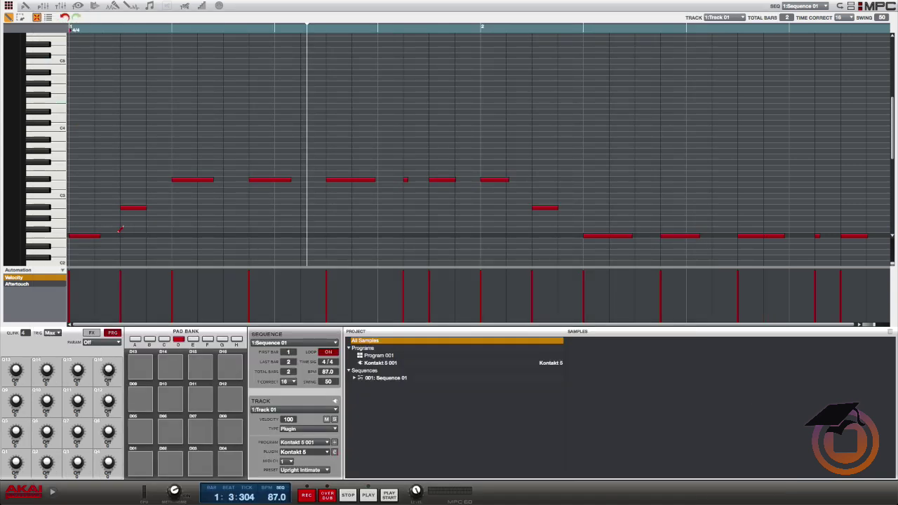
{"action": "key", "text": "Right"}
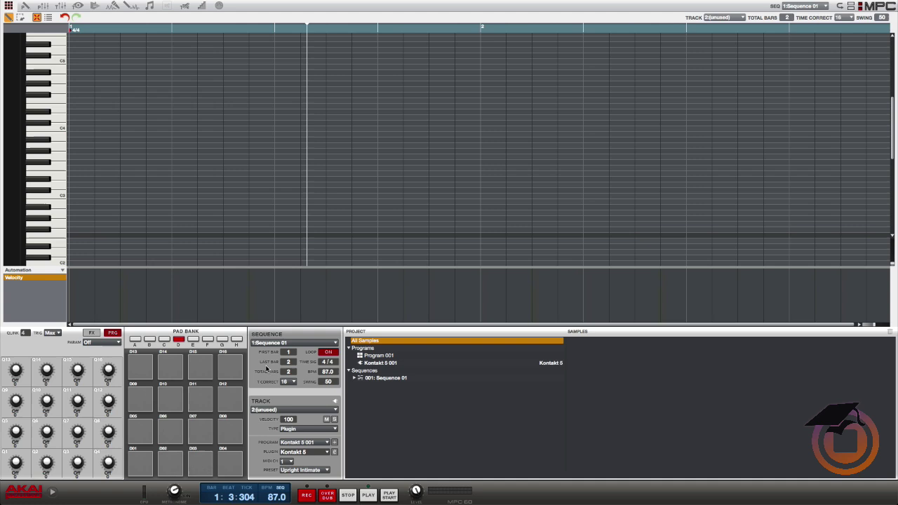
{"action": "left_click", "coordinate": [291, 461]}
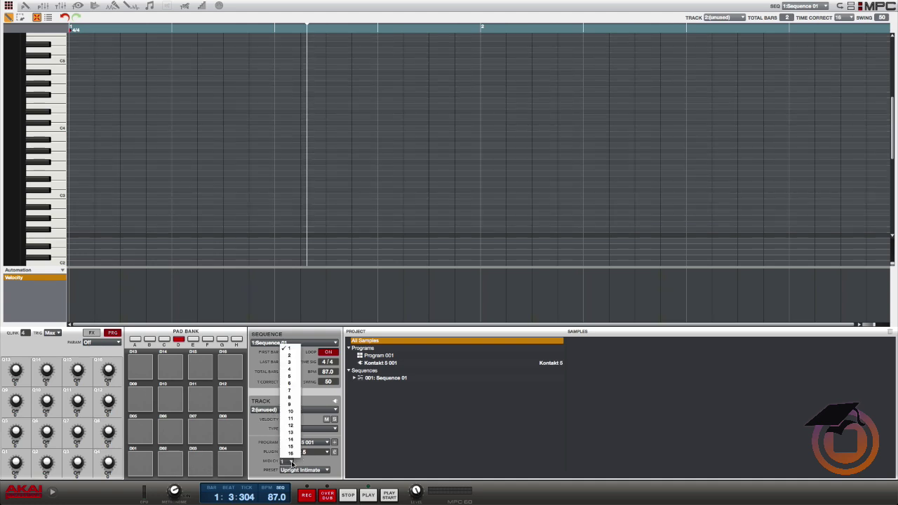
{"action": "left_click", "coordinate": [292, 356]}
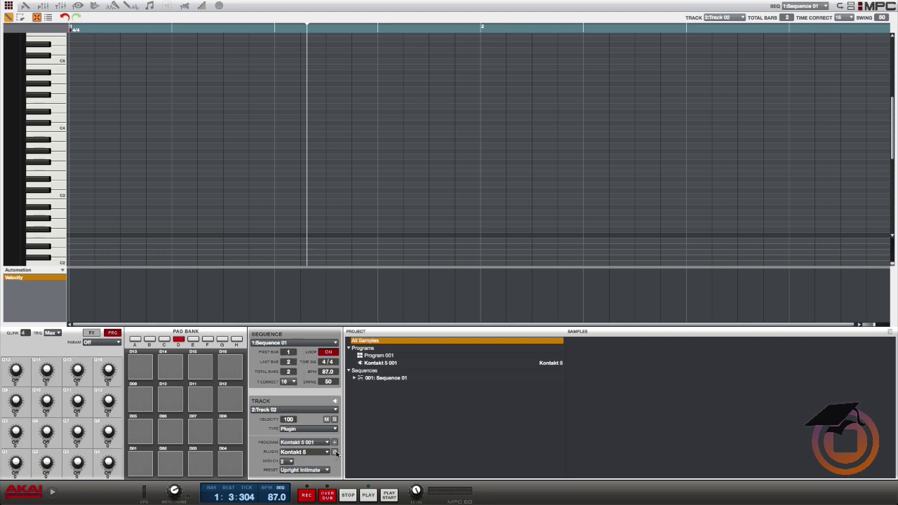
Reopen Kontakt and load AR80s Black Kit Full from the Abbey Road 80s Drummer instruments
{"action": "left_click", "coordinate": [335, 452]}
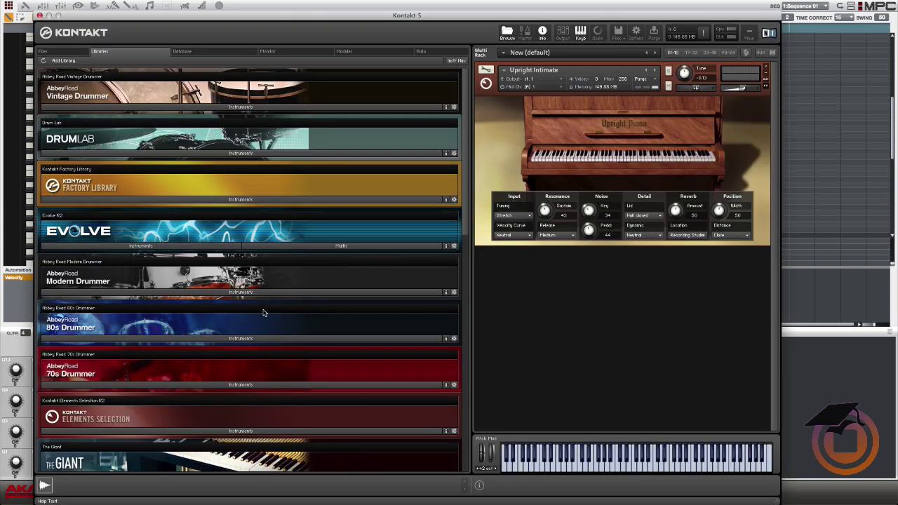
{"action": "scroll", "coordinate": [264, 312], "scroll_direction": "down", "scroll_amount": 1}
{"action": "scroll", "coordinate": [263, 312], "scroll_direction": "up", "scroll_amount": 1}
{"action": "scroll", "coordinate": [180, 166], "scroll_direction": "down", "scroll_amount": 8}
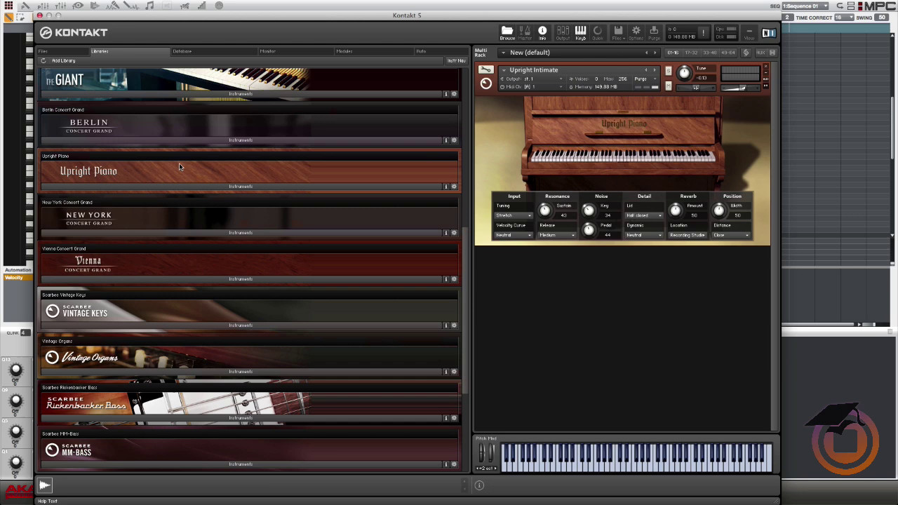
{"action": "scroll", "coordinate": [180, 166], "scroll_direction": "down", "scroll_amount": 2}
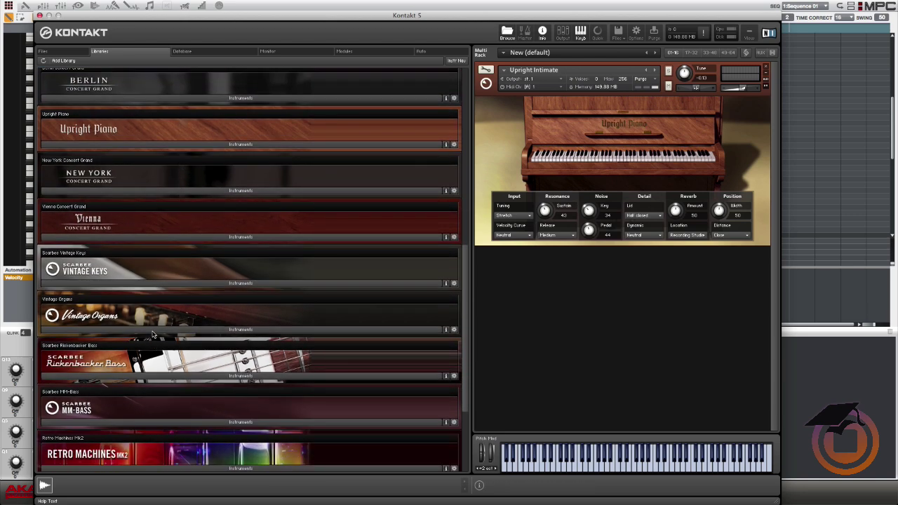
{"action": "scroll", "coordinate": [169, 330], "scroll_direction": "up", "scroll_amount": 6}
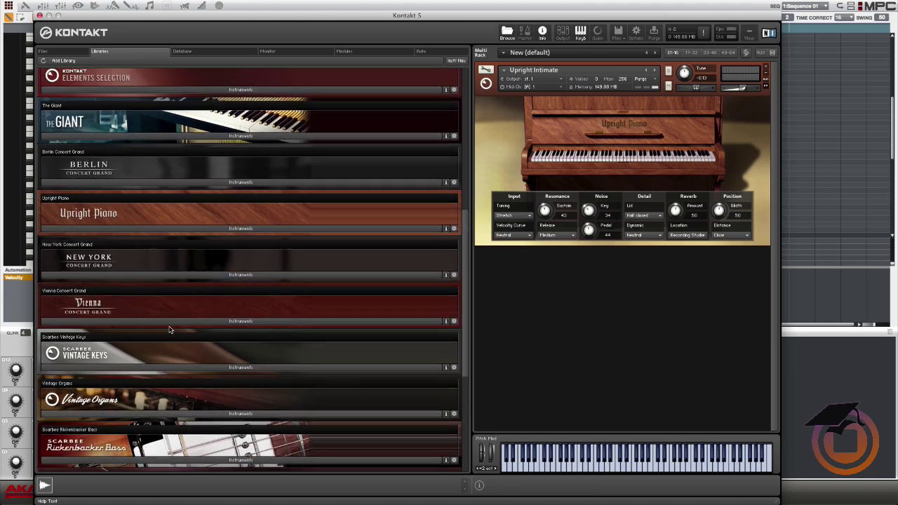
{"action": "scroll", "coordinate": [166, 335], "scroll_direction": "up", "scroll_amount": 4}
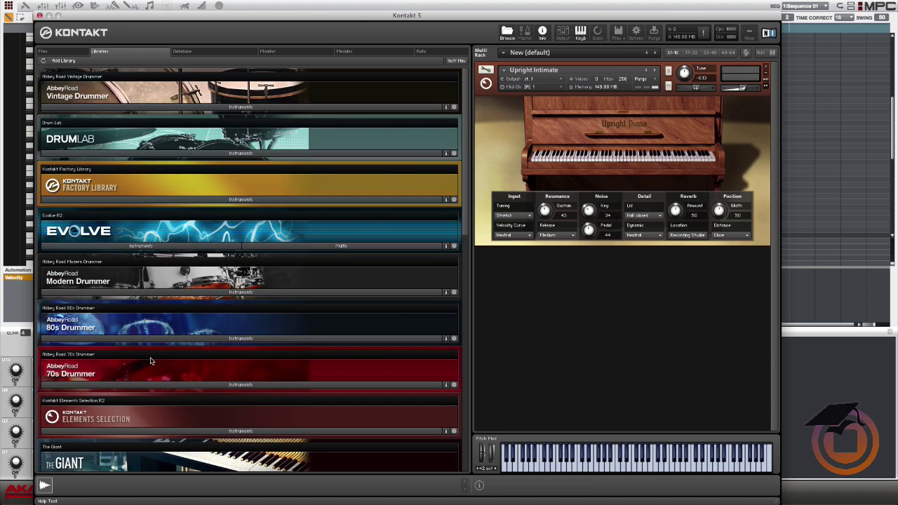
{"action": "left_click", "coordinate": [150, 340]}
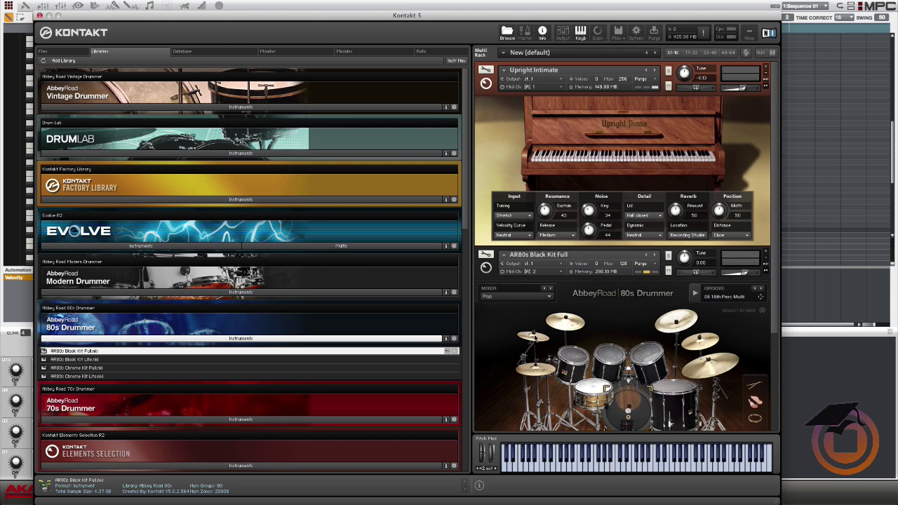
{"action": "scroll", "coordinate": [547, 337], "scroll_direction": "down", "scroll_amount": 2}
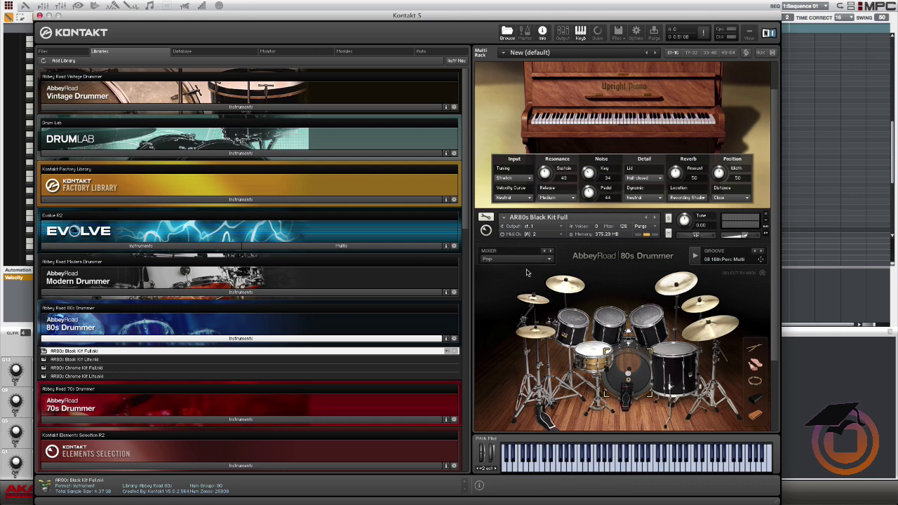
{"action": "scroll", "coordinate": [527, 267], "scroll_direction": "up", "scroll_amount": 2}
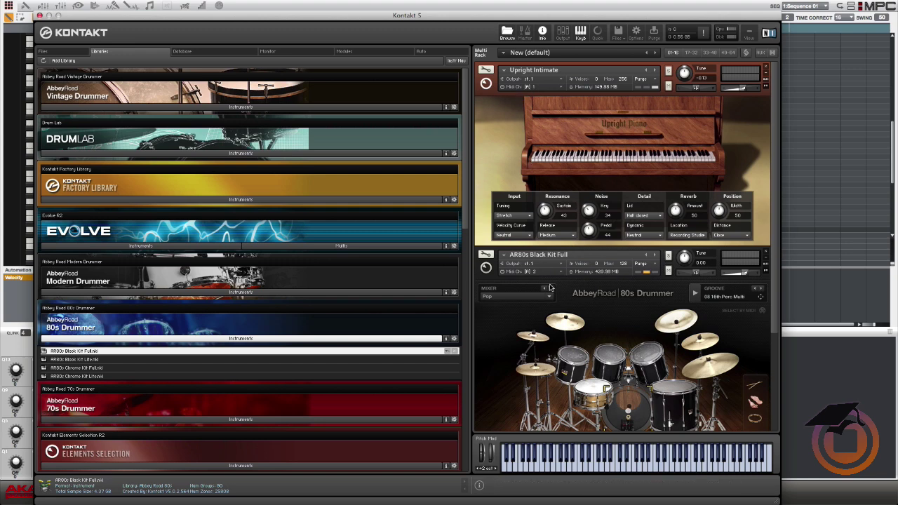
{"action": "scroll", "coordinate": [533, 280], "scroll_direction": "down", "scroll_amount": 1}
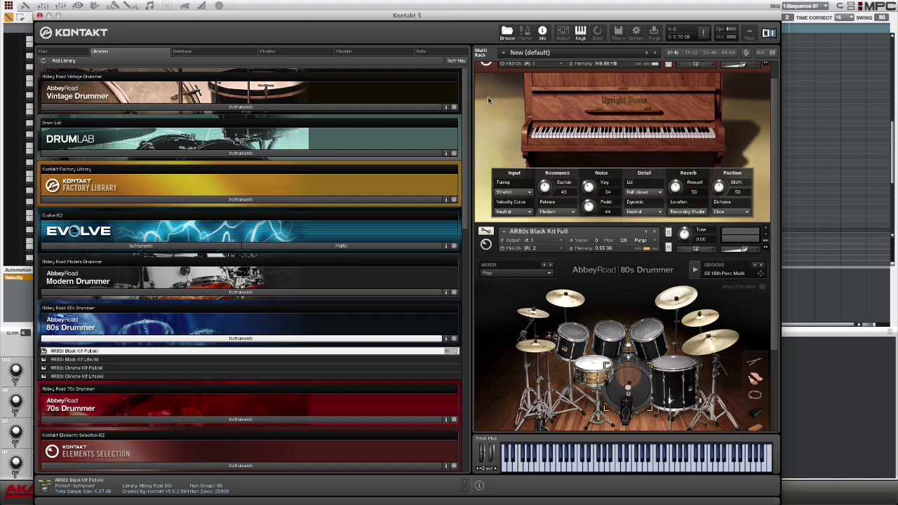
Bring the sequencer forward, reselect Track 02, and start recording the drum part
{"action": "left_click_drag", "start_coordinate": [444, 15], "coordinate": [751, 12]}
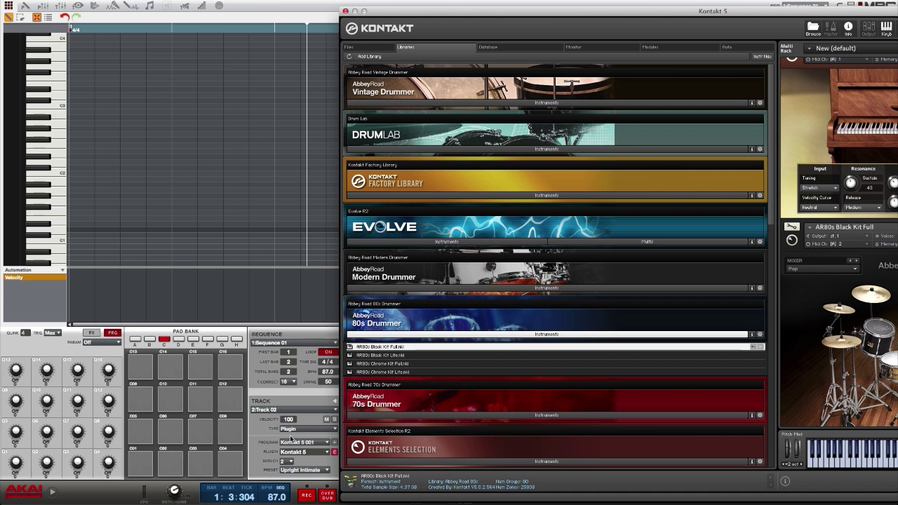
{"action": "left_click", "coordinate": [290, 439]}
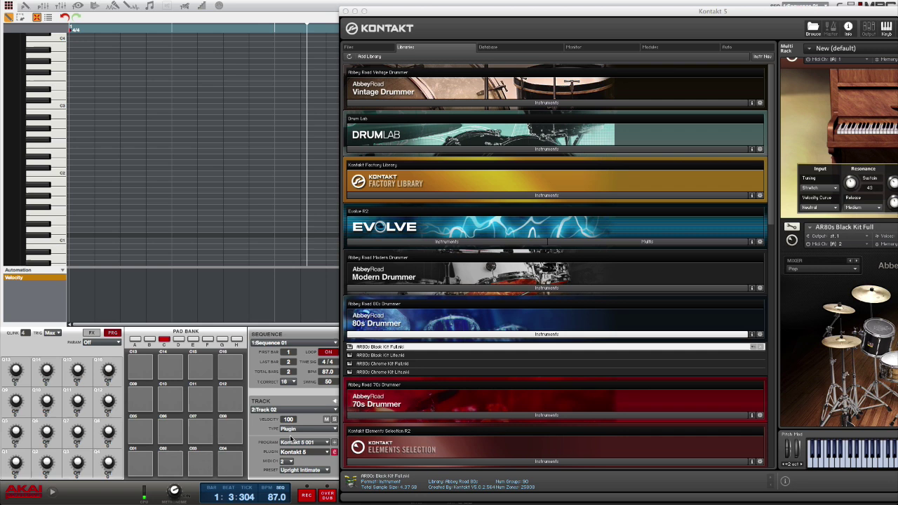
{"action": "key", "text": "Up"}
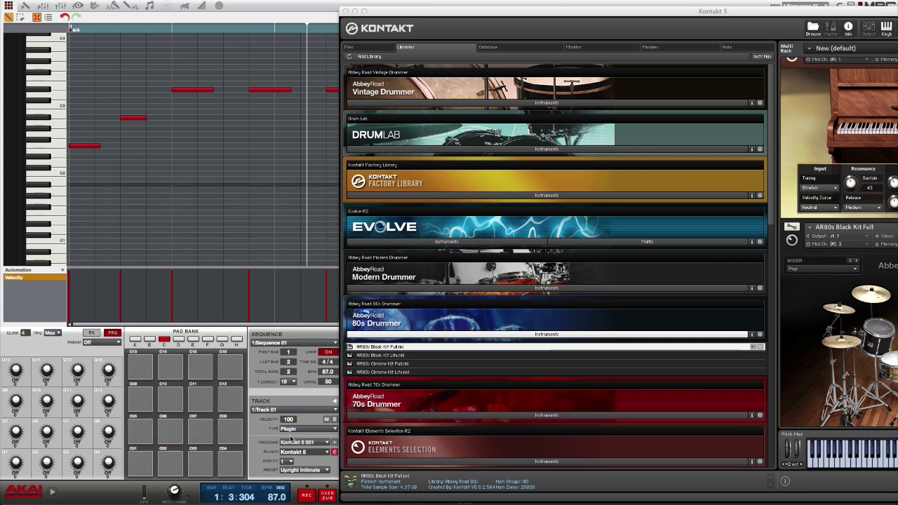
{"action": "key", "text": "Down"}
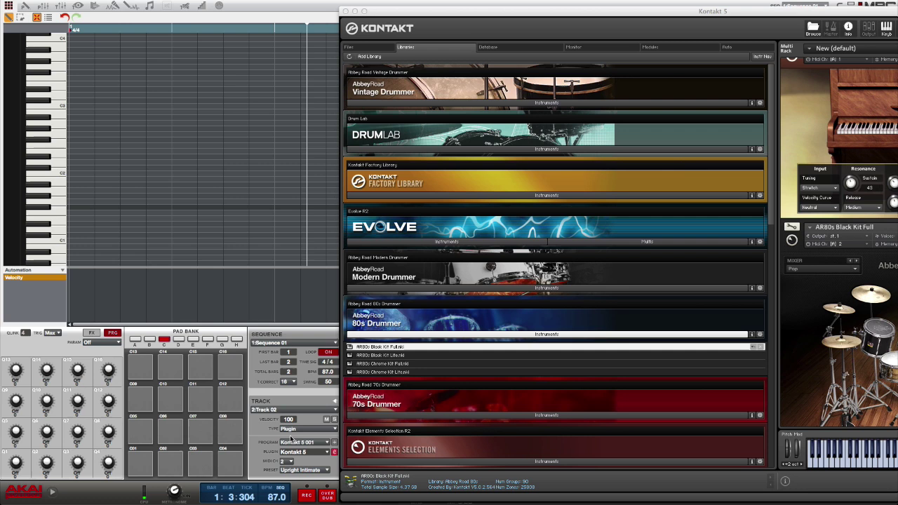
{"action": "key", "text": "space"}
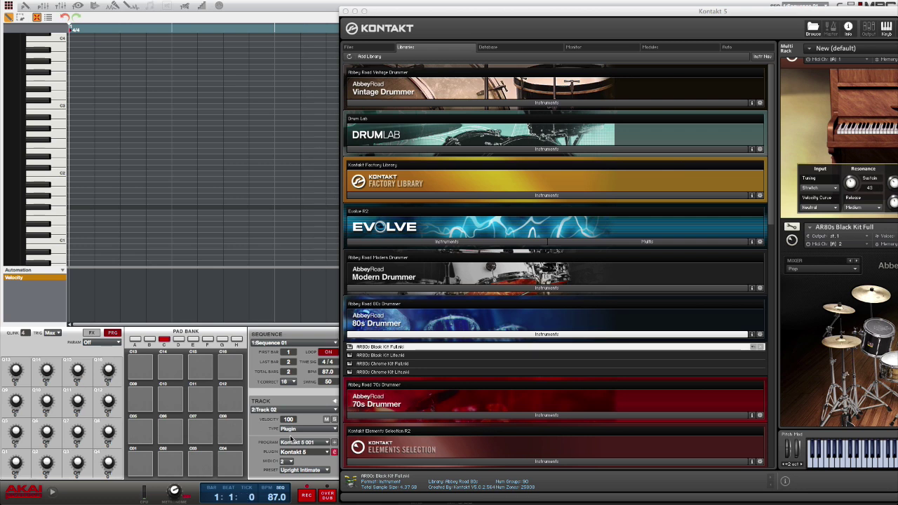
{"action": "key", "text": "space"}
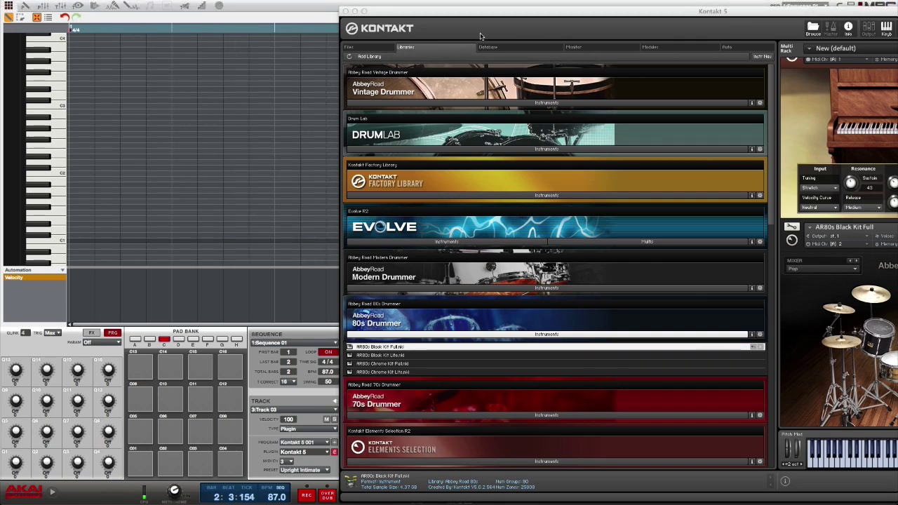
Load Scarbee Rickenbacker Bass.nki from the Scarbee Rickenbacker Bass library into the Kontakt rack
{"action": "left_click_drag", "start_coordinate": [498, 12], "coordinate": [208, 7]}
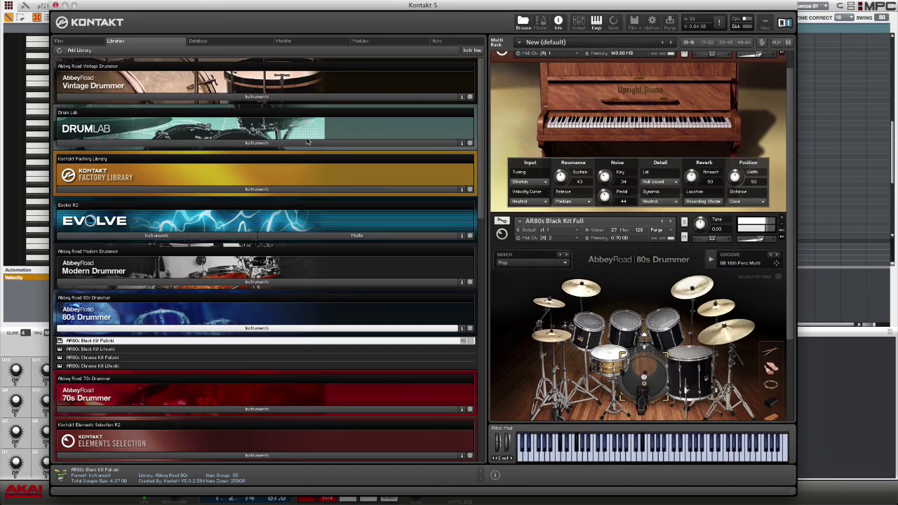
{"action": "scroll", "coordinate": [319, 214], "scroll_direction": "down", "scroll_amount": 10}
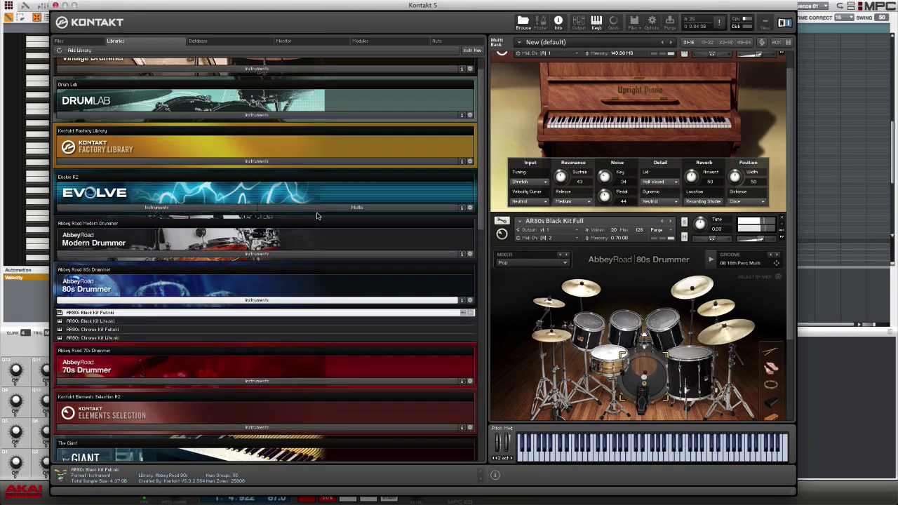
{"action": "scroll", "coordinate": [299, 232], "scroll_direction": "down", "scroll_amount": 5}
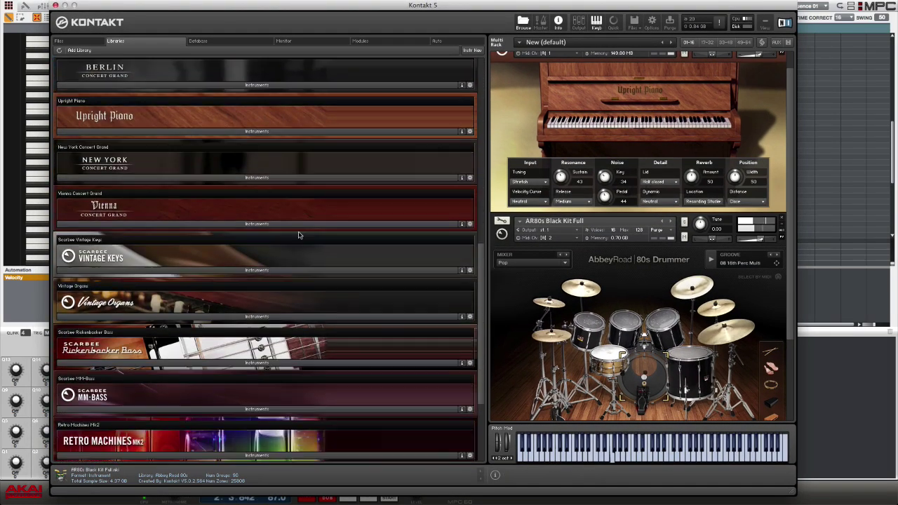
{"action": "scroll", "coordinate": [259, 232], "scroll_direction": "down", "scroll_amount": 2}
{"action": "scroll", "coordinate": [259, 232], "scroll_direction": "down", "scroll_amount": 1}
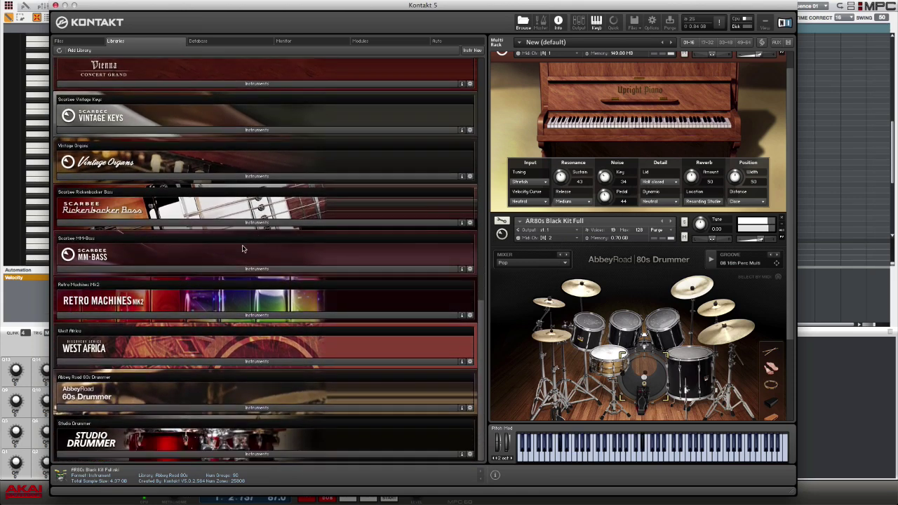
{"action": "left_click", "coordinate": [163, 223]}
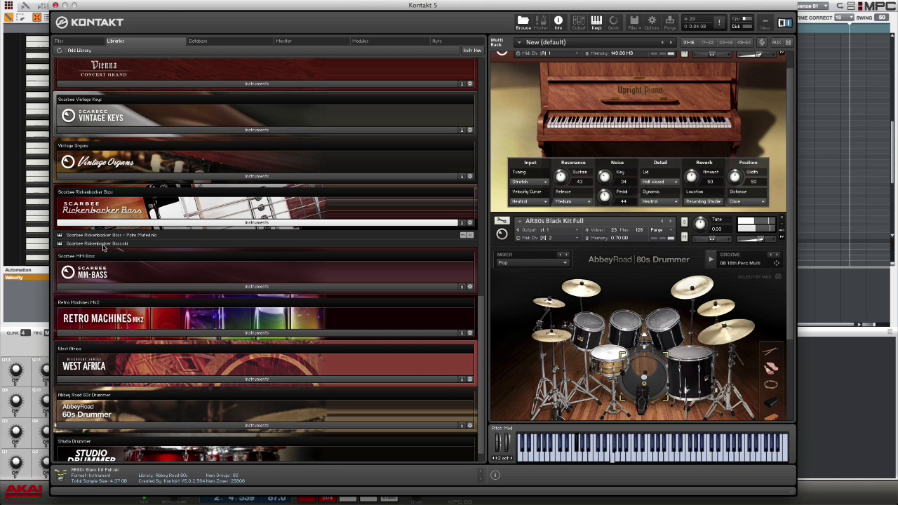
{"action": "left_click", "coordinate": [109, 243]}
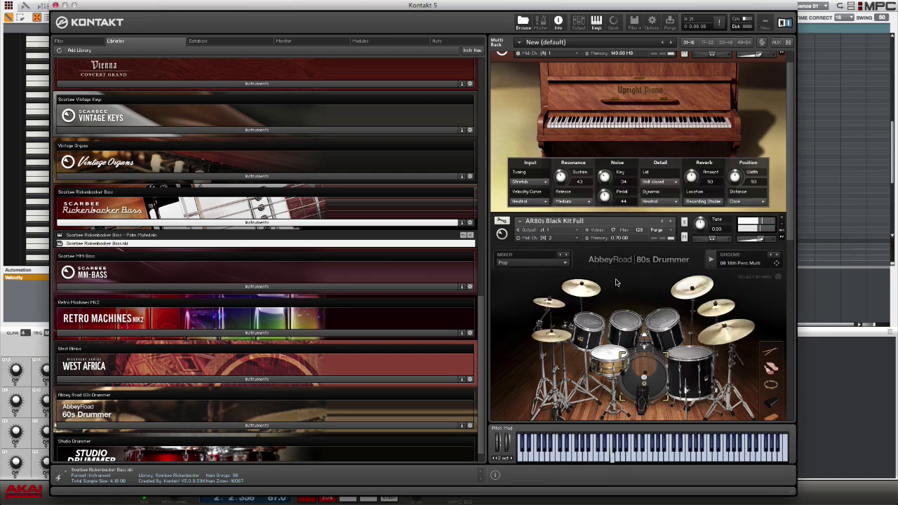
{"action": "scroll", "coordinate": [617, 282], "scroll_direction": "down", "scroll_amount": 5}
{"action": "scroll", "coordinate": [617, 282], "scroll_direction": "down", "scroll_amount": 2}
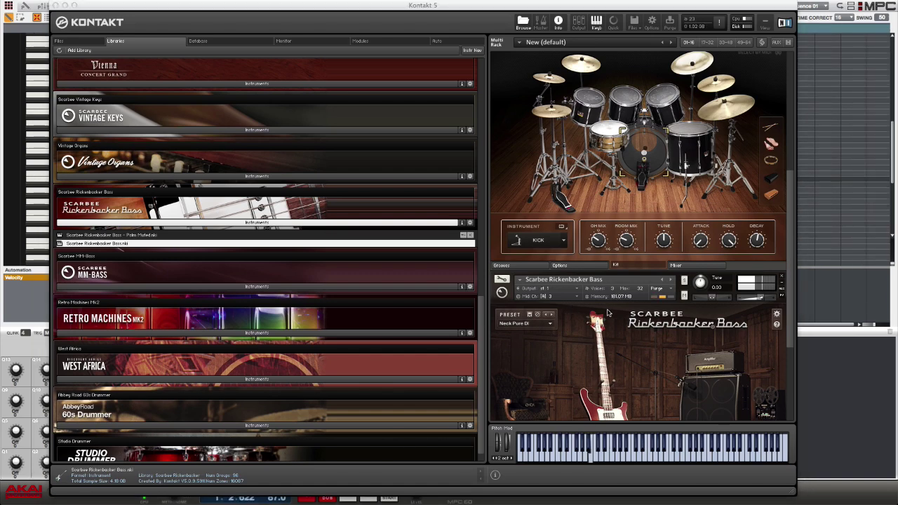
{"action": "scroll", "coordinate": [611, 319], "scroll_direction": "down", "scroll_amount": 5}
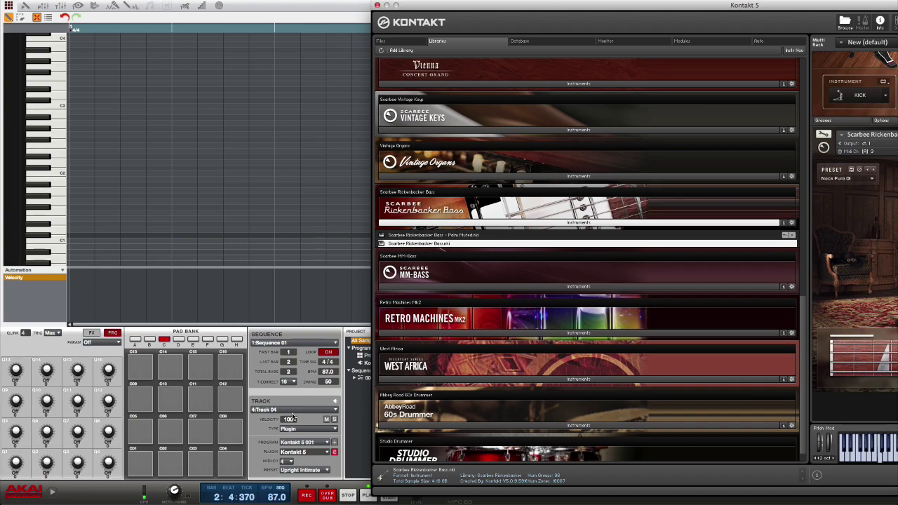
Bring Kontakt forward and scroll its Libraries list up to the Kontakt Factory Library
{"action": "left_click_drag", "start_coordinate": [639, 4], "coordinate": [349, 5]}
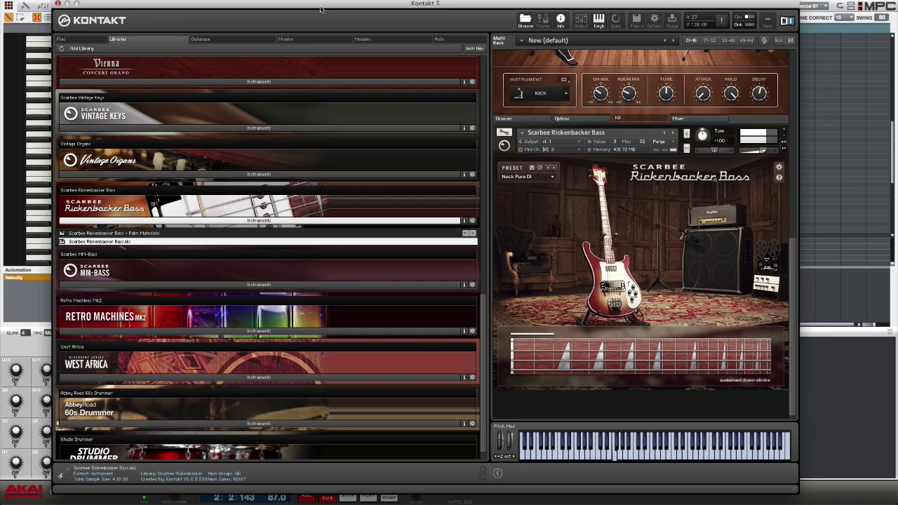
{"action": "left_click", "coordinate": [319, 9]}
{"action": "scroll", "coordinate": [372, 341], "scroll_direction": "down", "scroll_amount": 1}
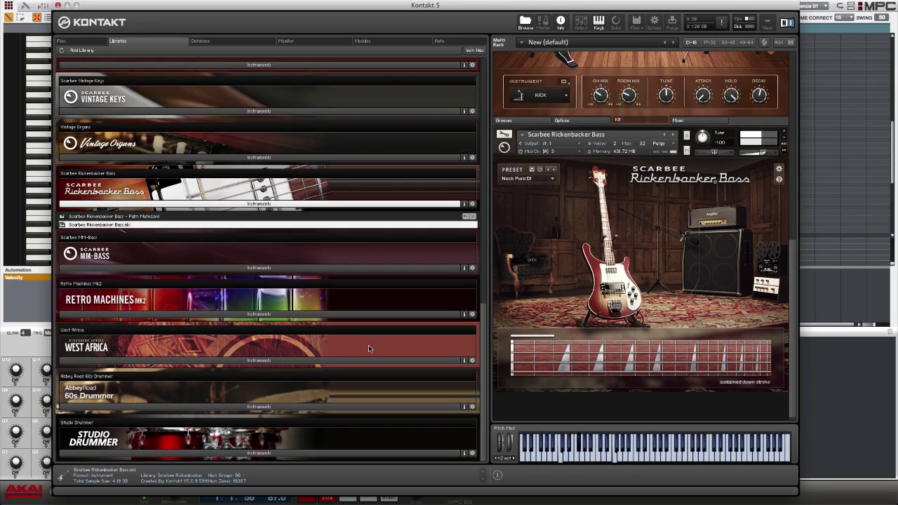
{"action": "scroll", "coordinate": [368, 349], "scroll_direction": "up", "scroll_amount": 6}
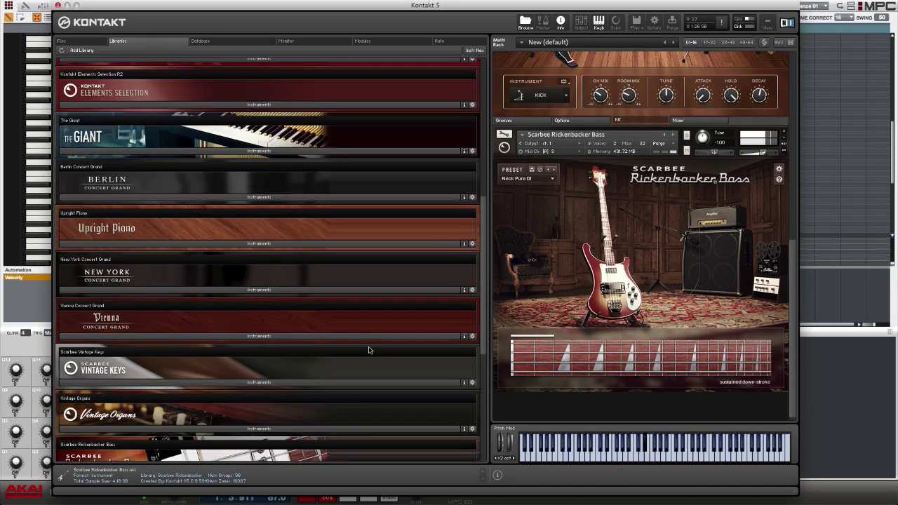
{"action": "scroll", "coordinate": [366, 351], "scroll_direction": "up", "scroll_amount": 5}
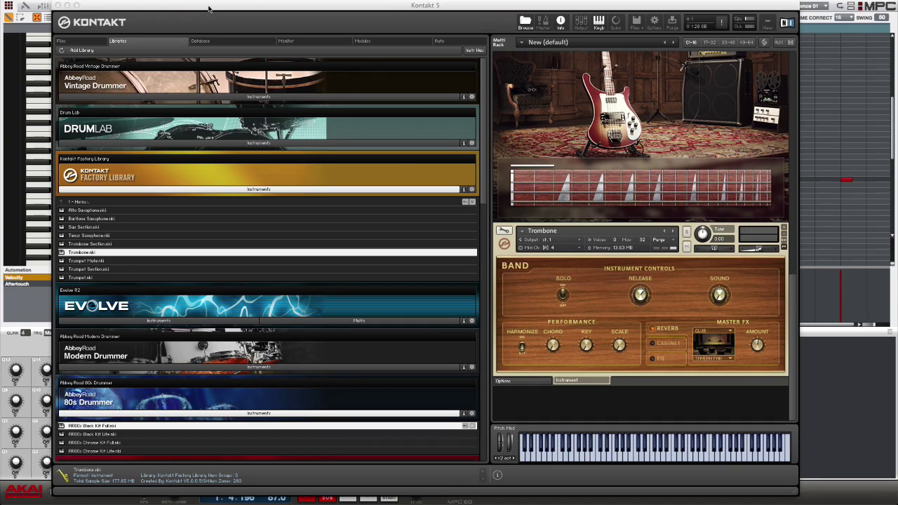
Record the trombone part on Track 04 with the Kontakt window moved aside
{"action": "left_click_drag", "start_coordinate": [204, 9], "coordinate": [315, 14]}
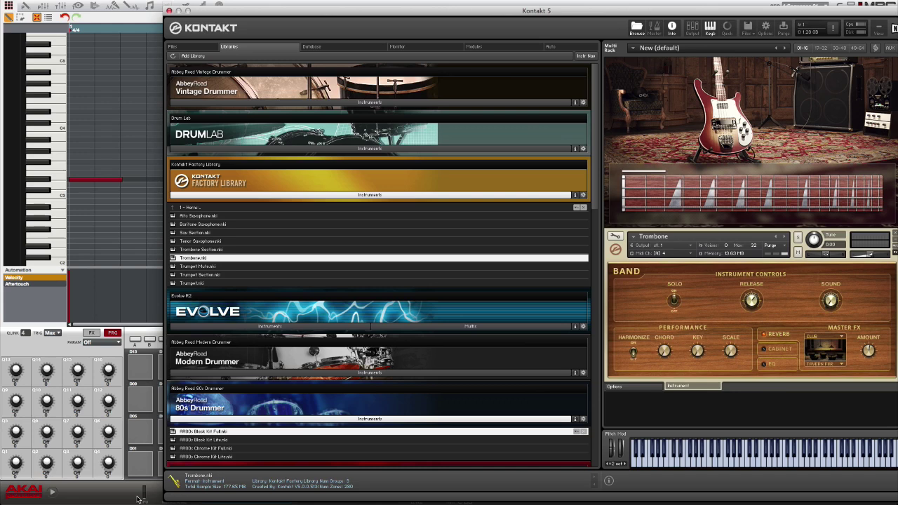
{"action": "key", "text": "space"}
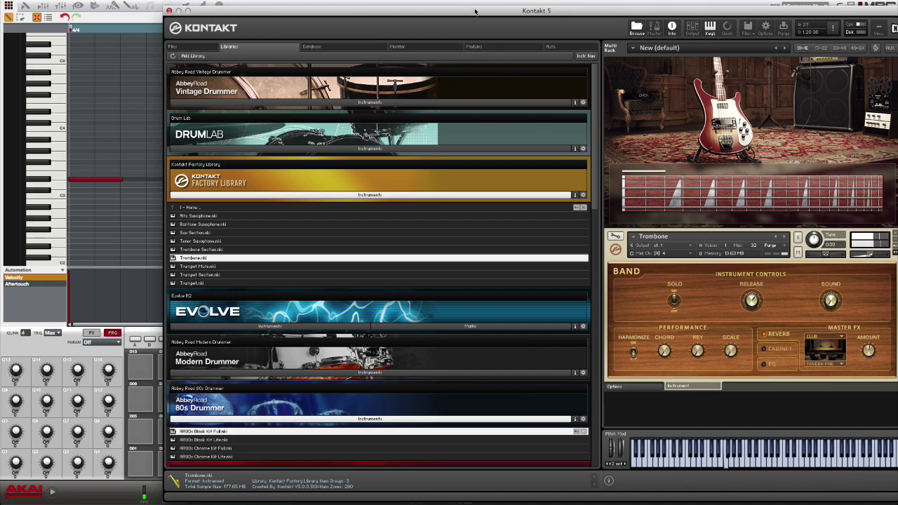
{"action": "mouse_move", "coordinate": [480, 15]}
{"action": "left_mouse_down"}
{"action": "mouse_move", "coordinate": [429, 10]}
{"action": "mouse_move", "coordinate": [451, 11]}
{"action": "left_mouse_up"}
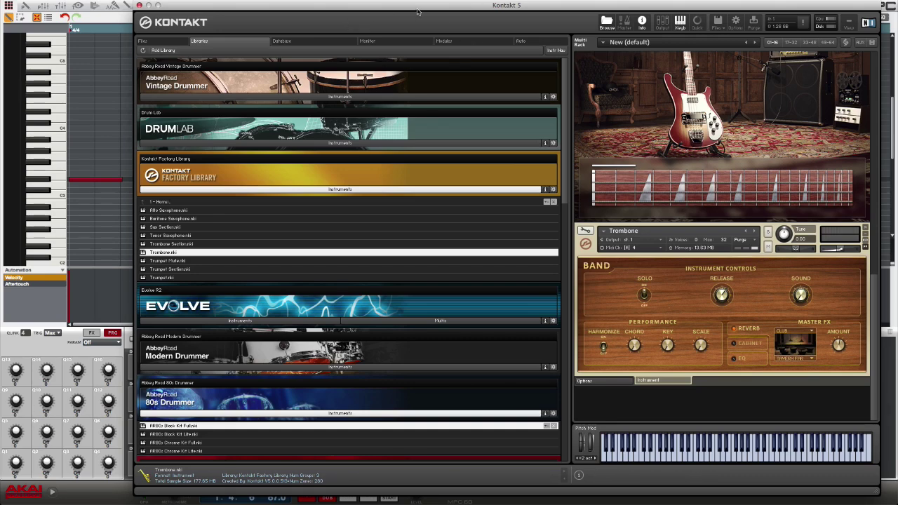
{"action": "left_click_drag", "start_coordinate": [420, 11], "coordinate": [338, 10]}
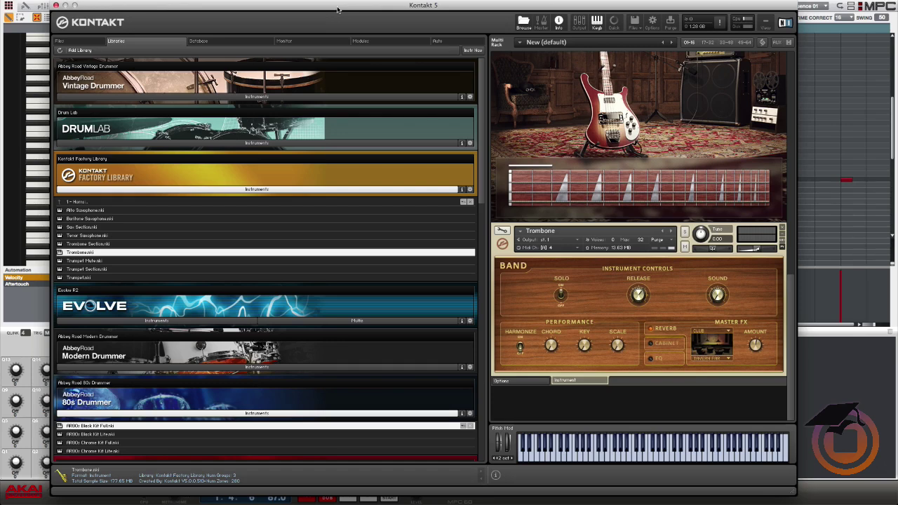
{"action": "mouse_move", "coordinate": [164, 2]}
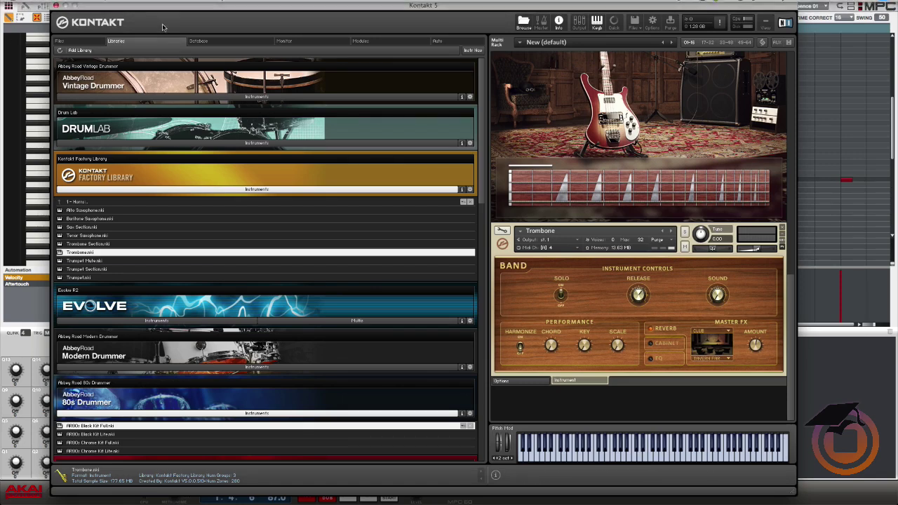
Close the Kontakt window and switch to the track and mixer view
{"action": "left_click", "coordinate": [56, 6]}
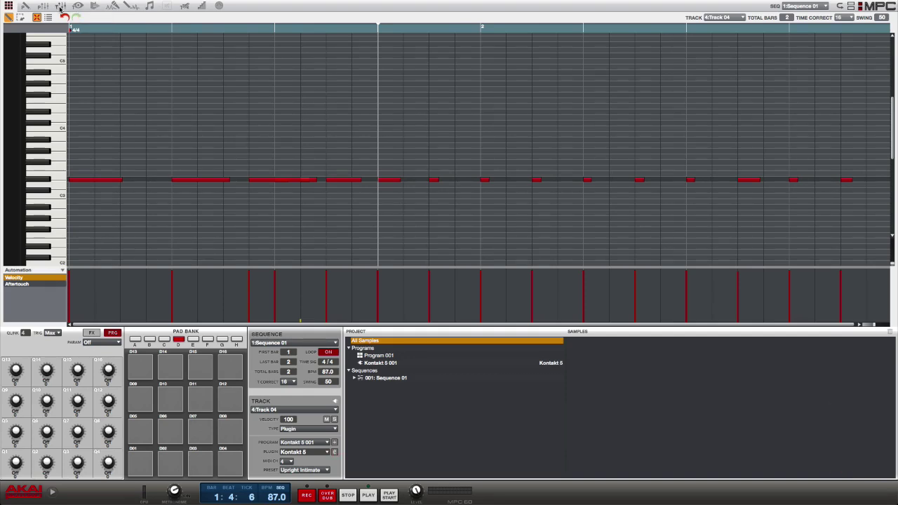
{"action": "left_click", "coordinate": [60, 6]}
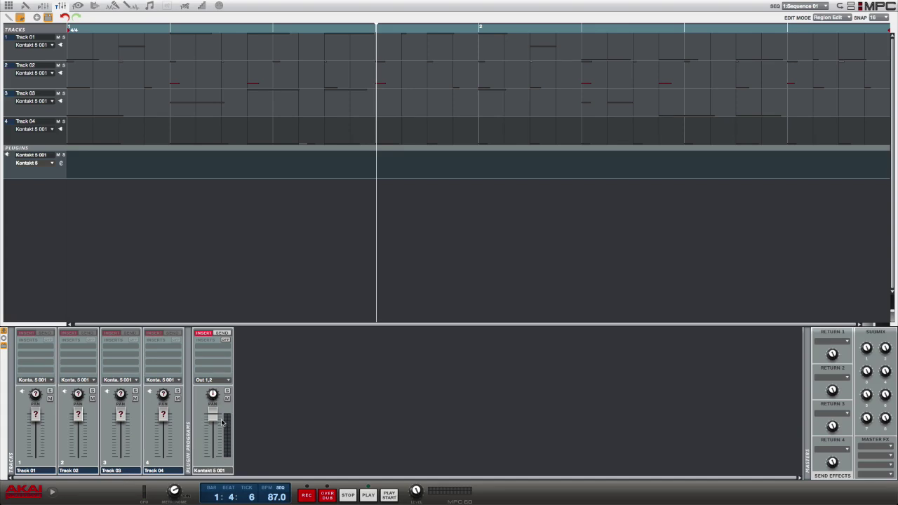
{"action": "mouse_move", "coordinate": [210, 427]}
Switch the Kontakt 5 001 program strip's inserts from OFF to ON
{"action": "left_click", "coordinate": [224, 341]}
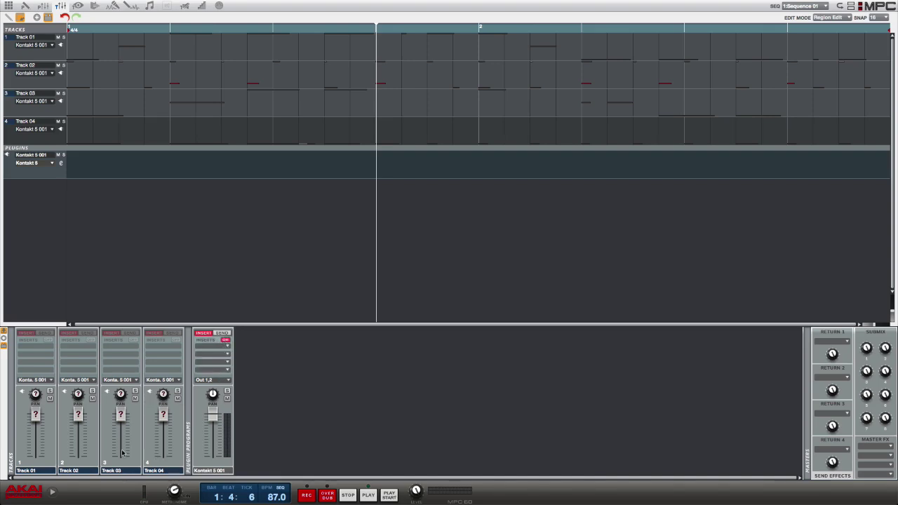
{"action": "mouse_move", "coordinate": [37, 455]}
{"action": "mouse_move", "coordinate": [162, 456]}
Browse Track 04's plugin list and expand the Spectrasonics folder, keeping Kontakt 5 (8 out) selected
{"action": "key", "text": "ctrl+g"}
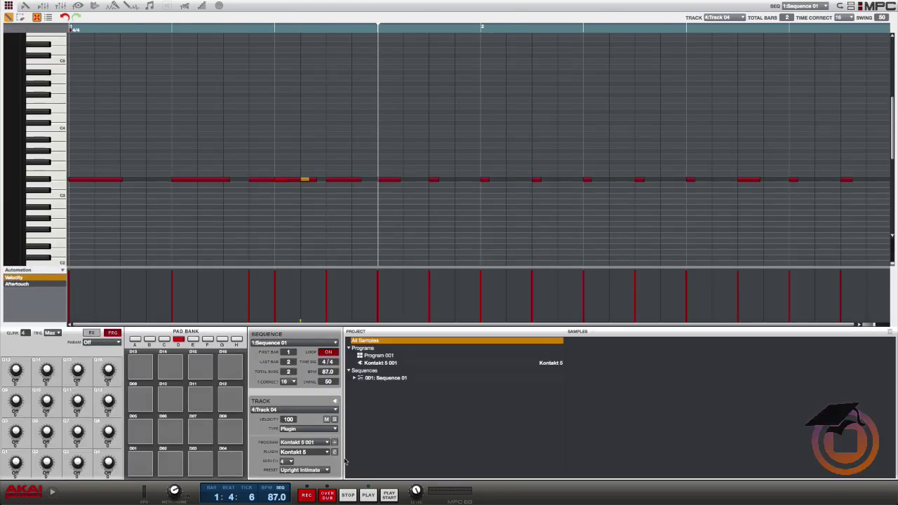
{"action": "left_click", "coordinate": [326, 455]}
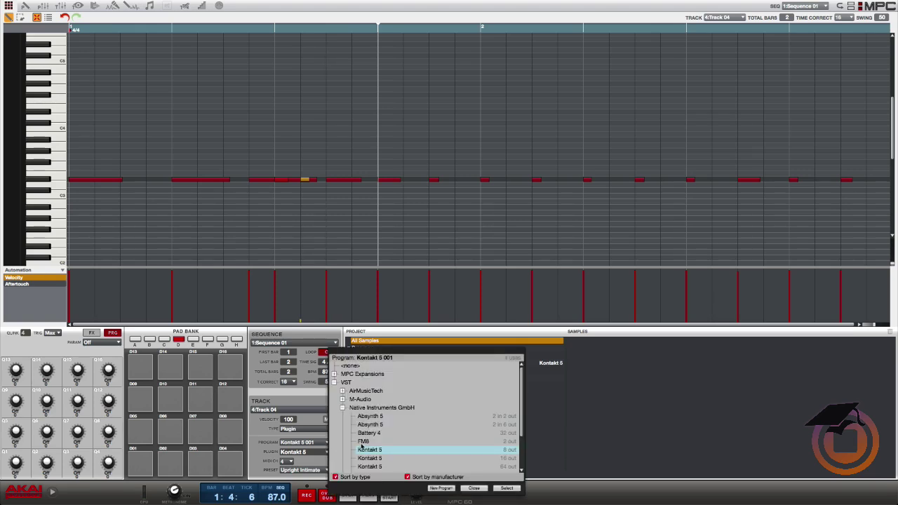
{"action": "scroll", "coordinate": [363, 443], "scroll_direction": "down", "scroll_amount": 3}
{"action": "scroll", "coordinate": [363, 444], "scroll_direction": "down", "scroll_amount": 2}
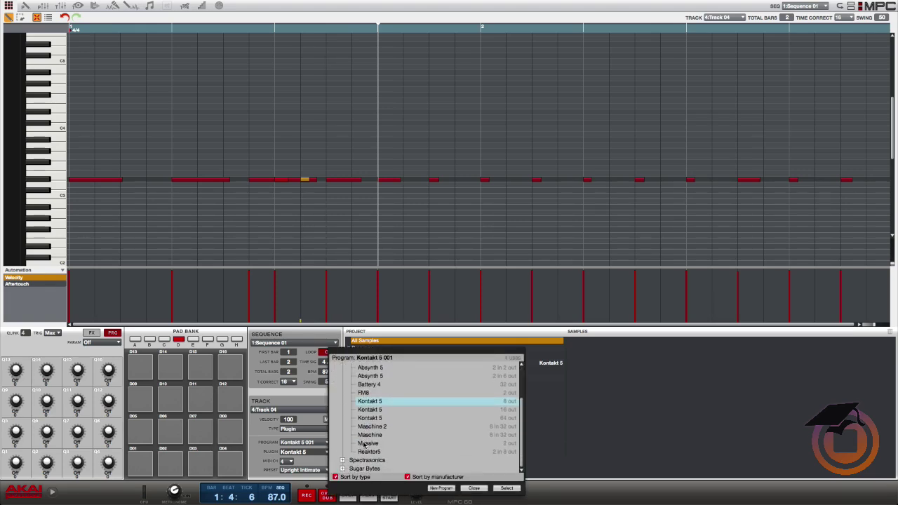
{"action": "left_click", "coordinate": [362, 462]}
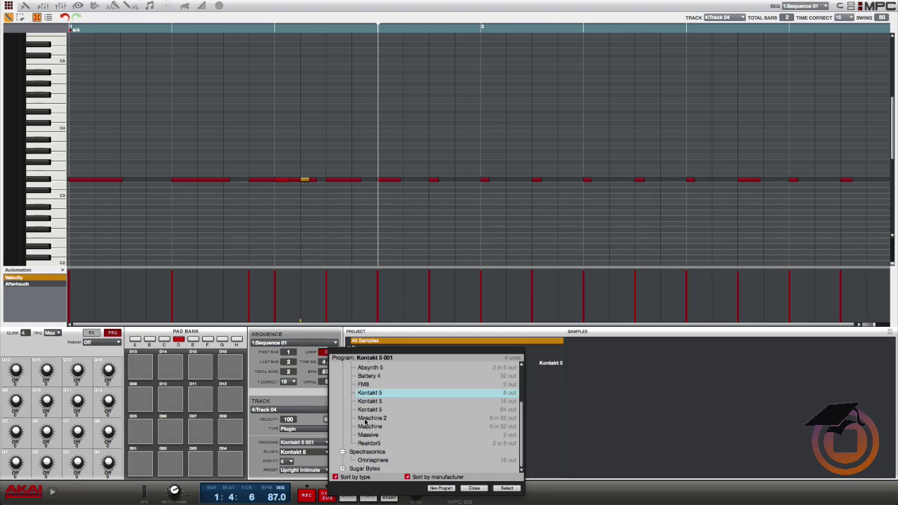
{"action": "scroll", "coordinate": [365, 422], "scroll_direction": "up", "scroll_amount": 4}
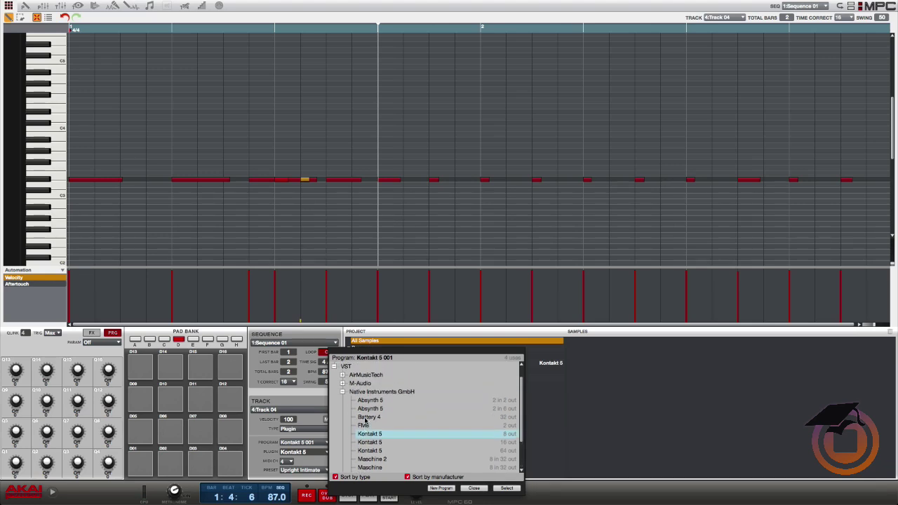